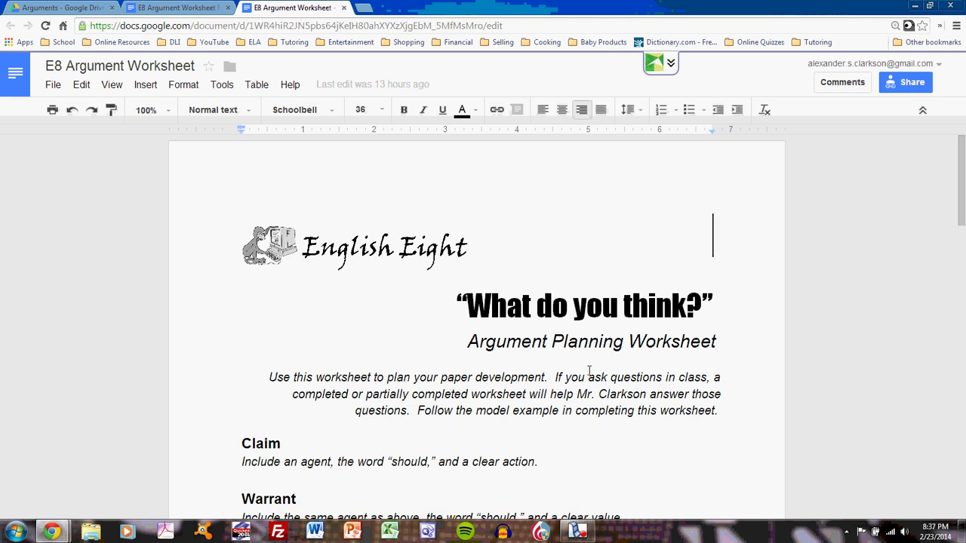
Scroll the blank worksheet, then show the 'E8 Argument Worksheet ME' model's commented Claim and Warrant
{"action": "scroll", "coordinate": [588, 370], "scroll_direction": "down", "scroll_amount": 3}
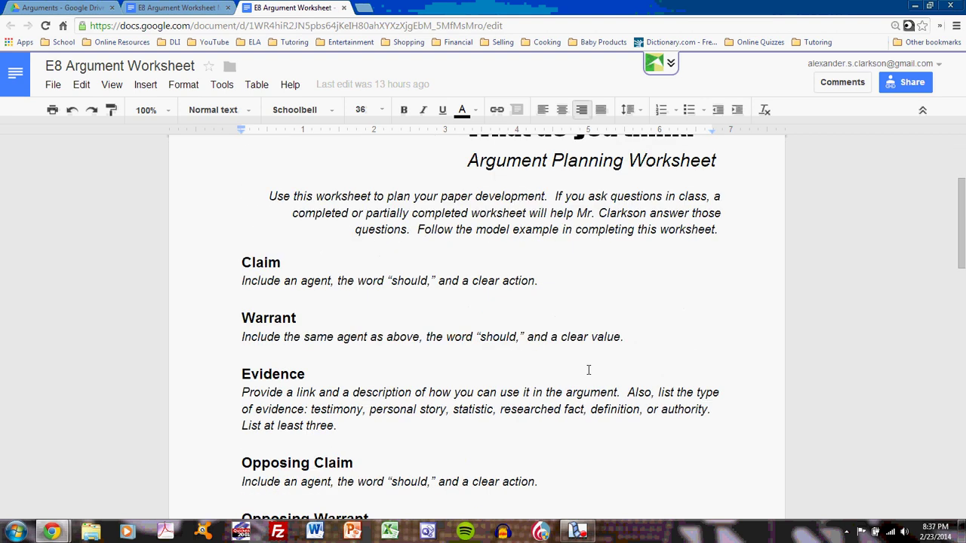
{"action": "scroll", "coordinate": [589, 369], "scroll_direction": "down", "scroll_amount": 1}
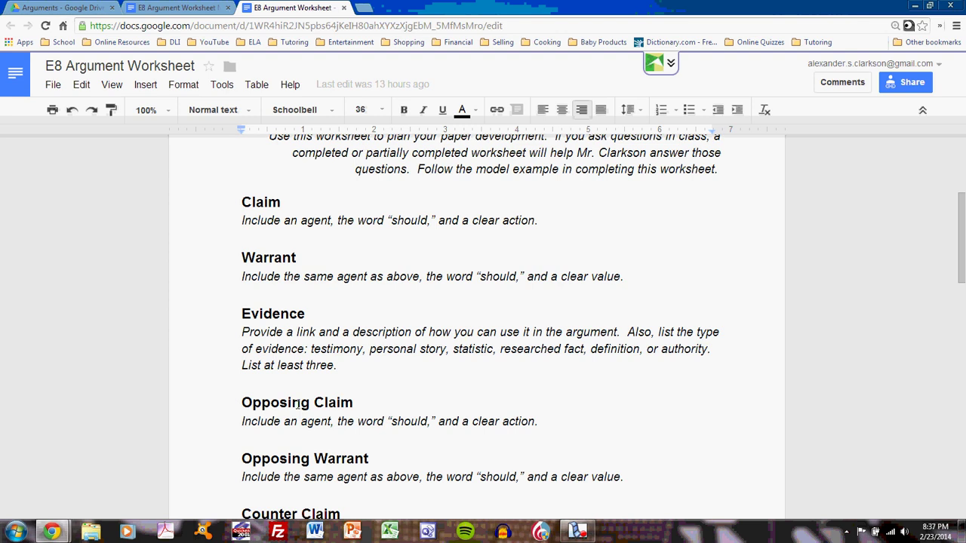
{"action": "scroll", "coordinate": [298, 404], "scroll_direction": "down", "scroll_amount": 2}
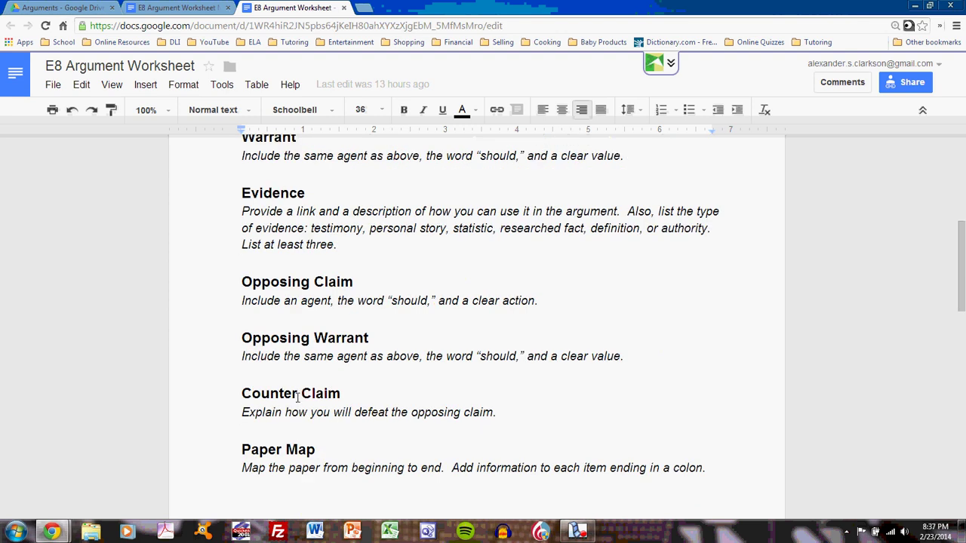
{"action": "scroll", "coordinate": [298, 400], "scroll_direction": "down", "scroll_amount": 1}
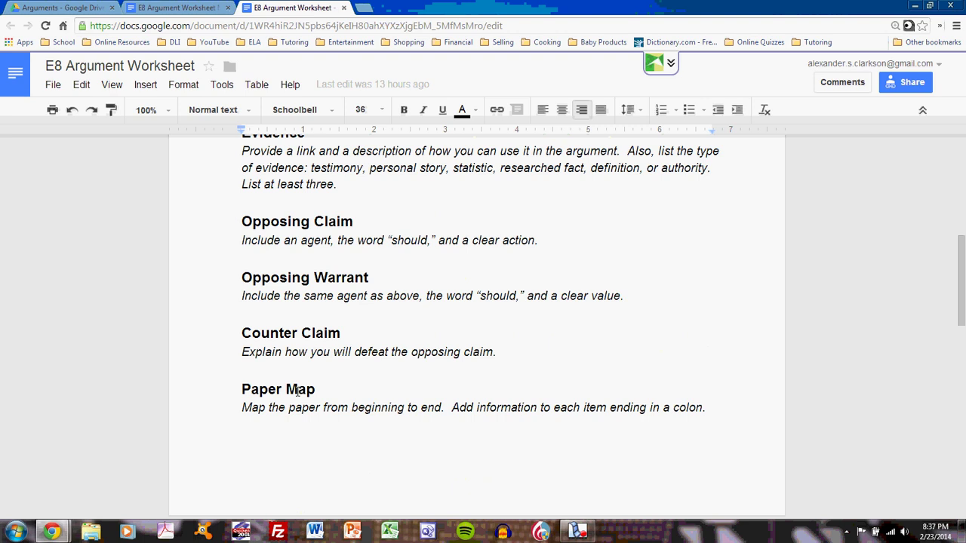
{"action": "scroll", "coordinate": [298, 391], "scroll_direction": "down", "scroll_amount": 8}
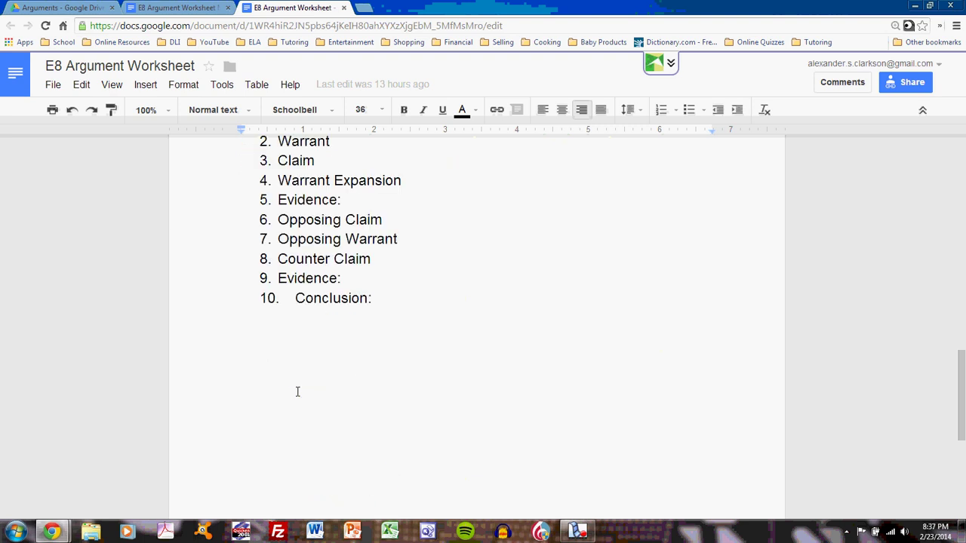
{"action": "scroll", "coordinate": [297, 392], "scroll_direction": "up", "scroll_amount": 11}
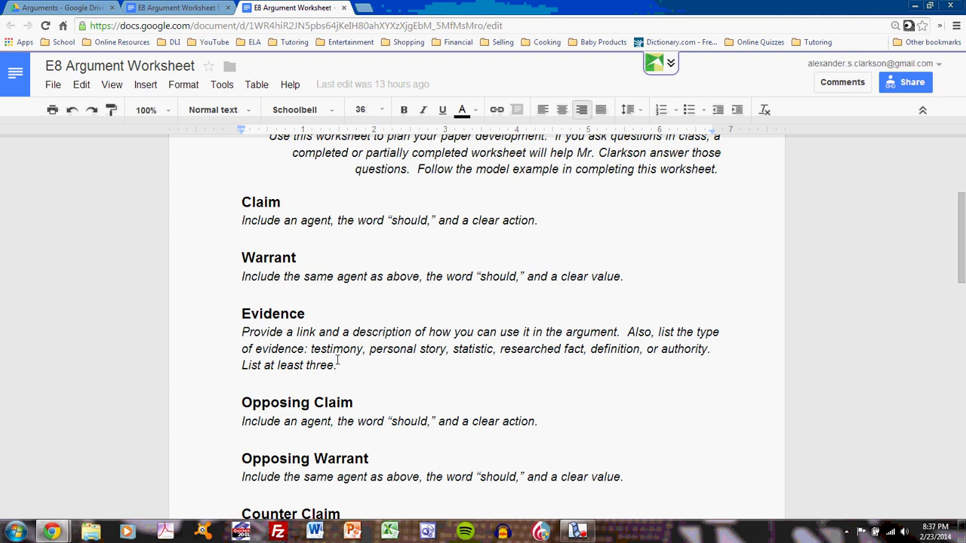
{"action": "scroll", "coordinate": [386, 349], "scroll_direction": "up", "scroll_amount": 2}
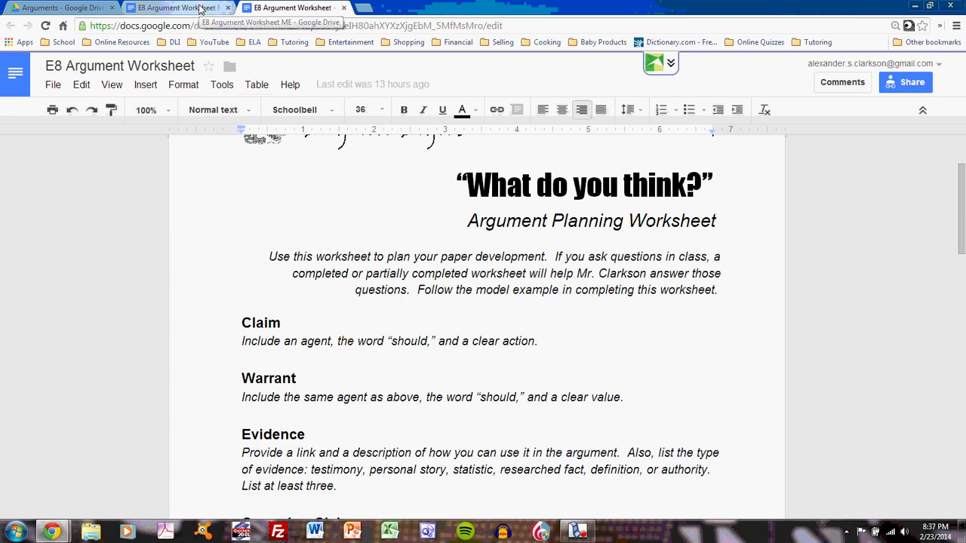
{"action": "left_click", "coordinate": [200, 9]}
{"action": "scroll", "coordinate": [552, 439], "scroll_direction": "down", "scroll_amount": 1}
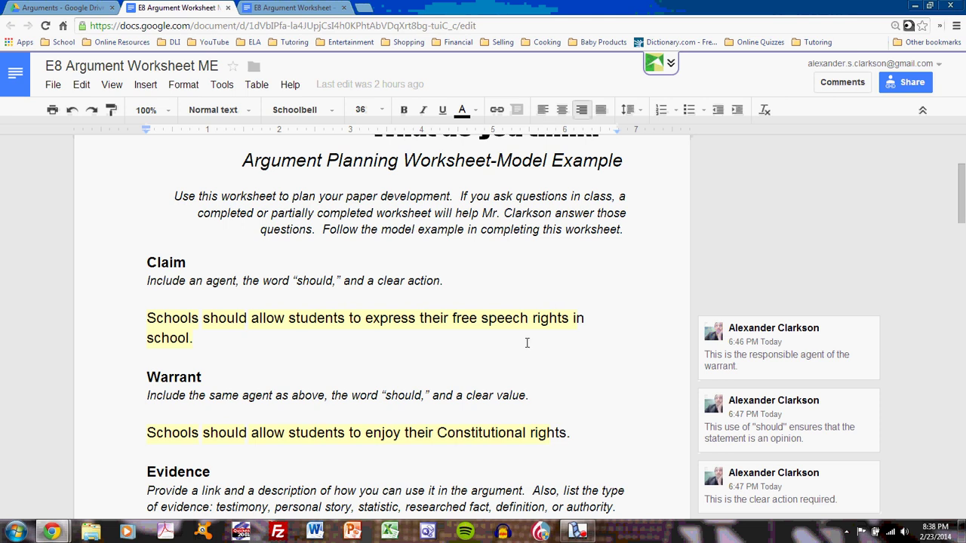
{"action": "scroll", "coordinate": [208, 341], "scroll_direction": "down", "scroll_amount": 1}
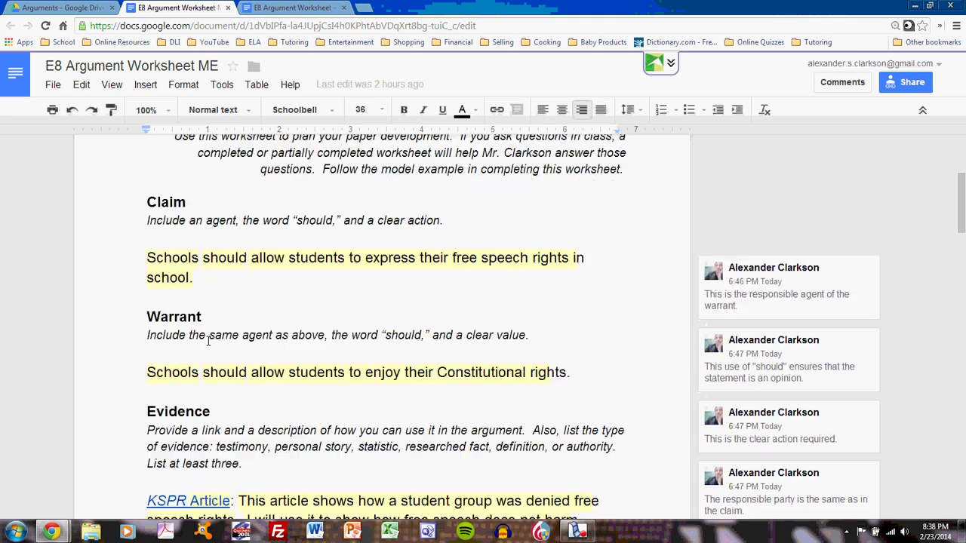
{"action": "scroll", "coordinate": [208, 341], "scroll_direction": "down", "scroll_amount": 1}
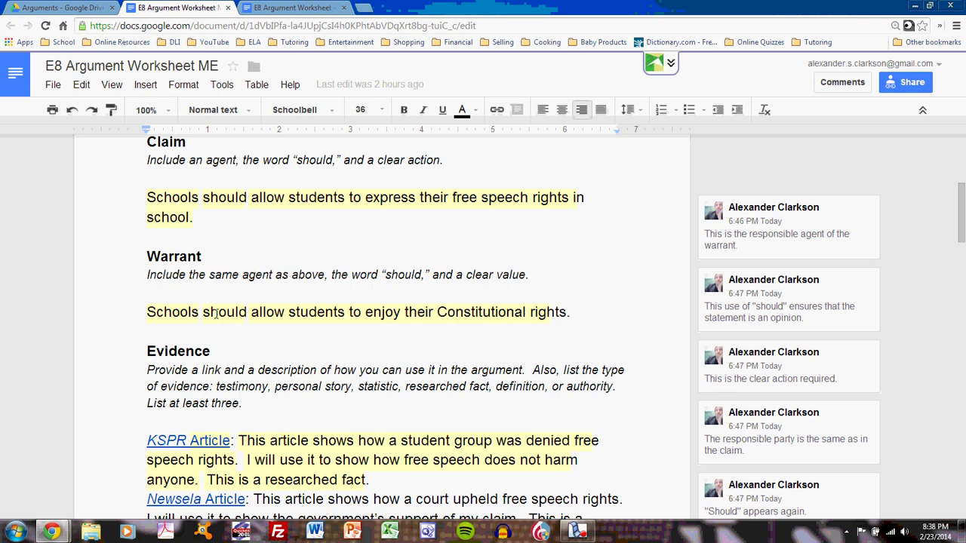
{"action": "scroll", "coordinate": [216, 314], "scroll_direction": "down", "scroll_amount": 1}
{"action": "scroll", "coordinate": [216, 314], "scroll_direction": "down", "scroll_amount": 1}
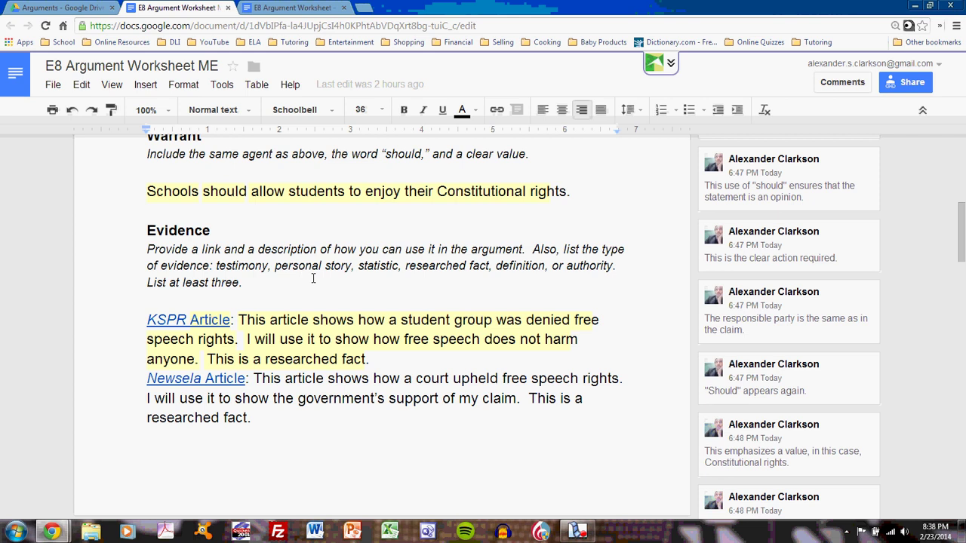
Show the comment on the KSPR Article entry's first, source-summarizing sentence in the Evidence section
{"action": "scroll", "coordinate": [313, 279], "scroll_direction": "down", "scroll_amount": 2}
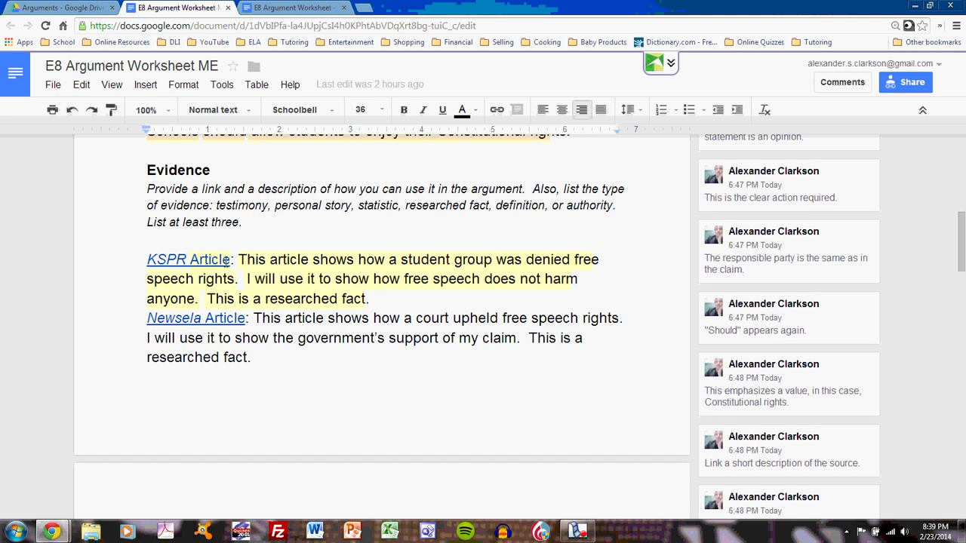
{"action": "scroll", "coordinate": [208, 309], "scroll_direction": "down", "scroll_amount": 1}
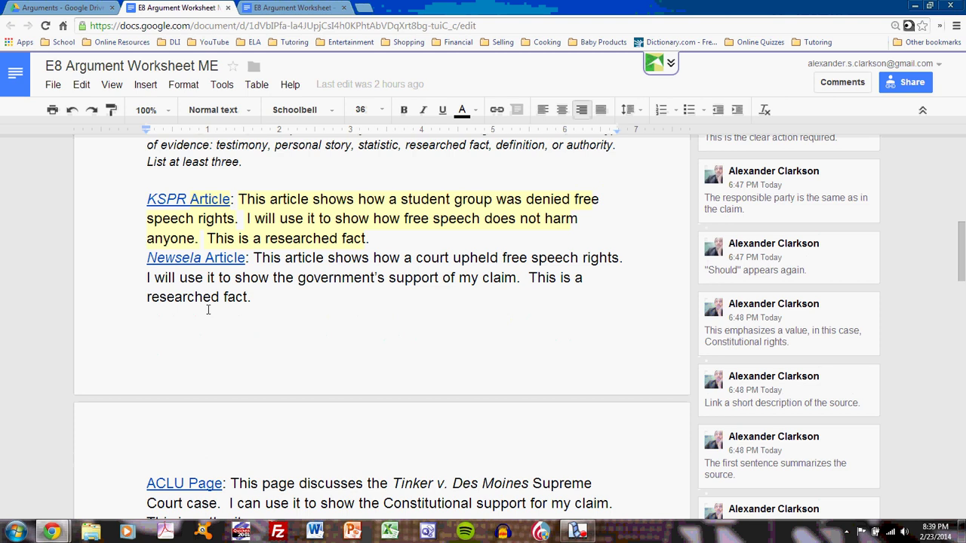
{"action": "scroll", "coordinate": [208, 310], "scroll_direction": "down", "scroll_amount": 2}
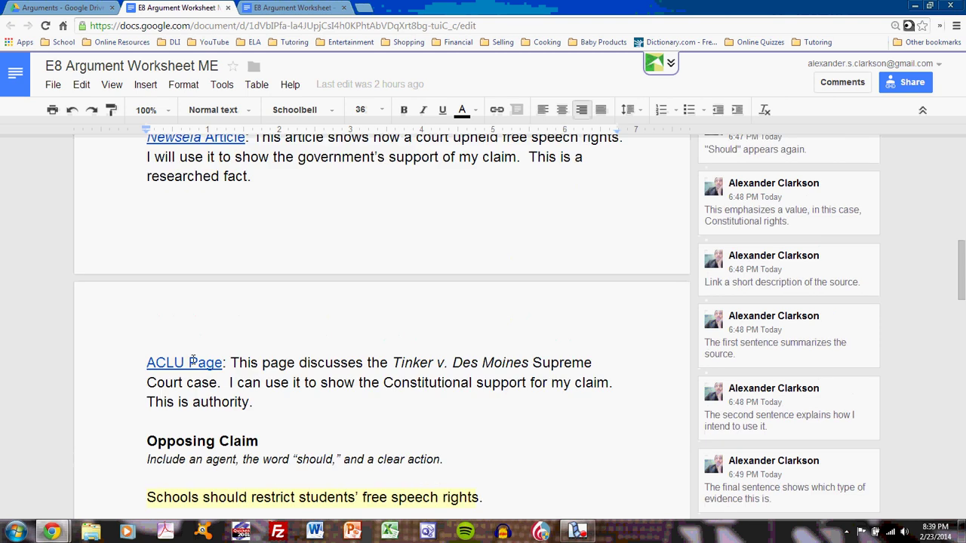
{"action": "scroll", "coordinate": [193, 361], "scroll_direction": "up", "scroll_amount": 3}
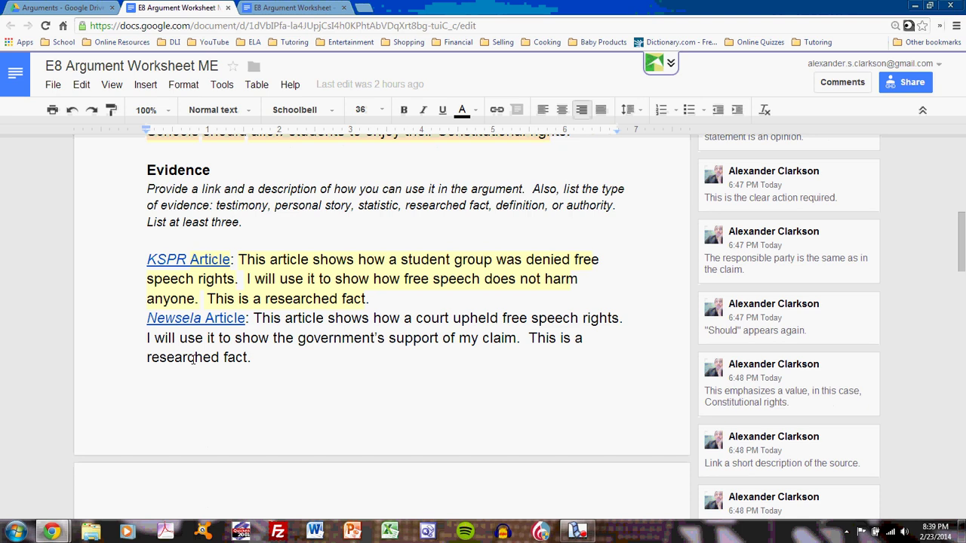
{"action": "left_click", "coordinate": [255, 260]}
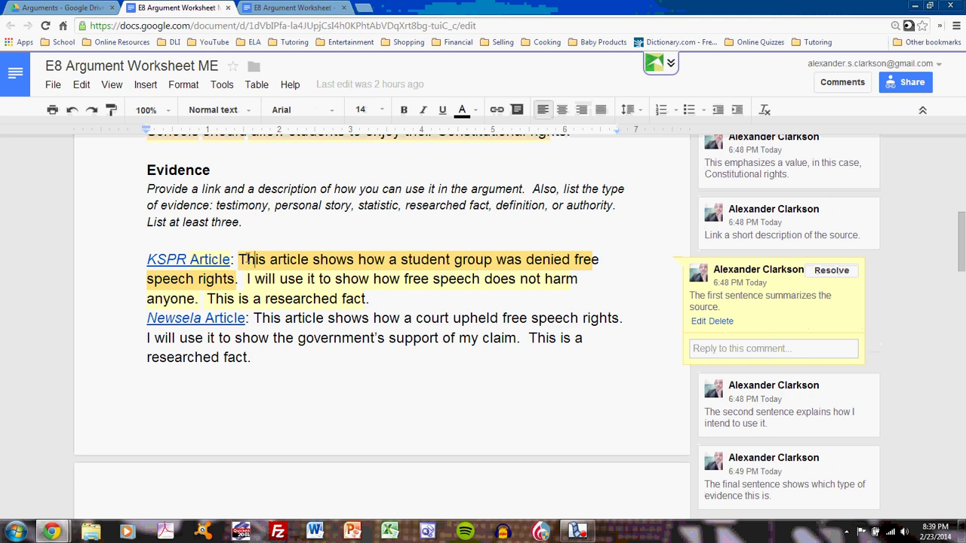
{"action": "left_click", "coordinate": [331, 280]}
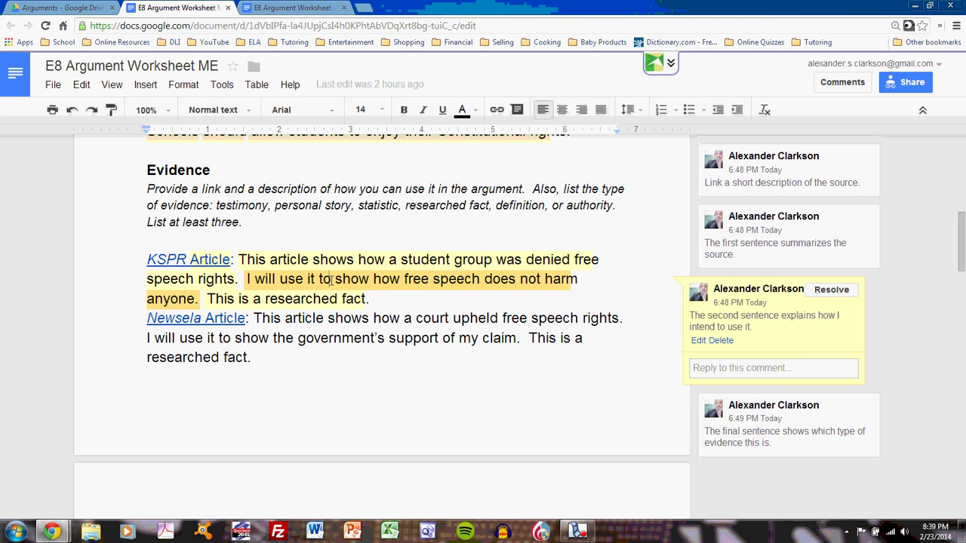
{"action": "left_click", "coordinate": [335, 299]}
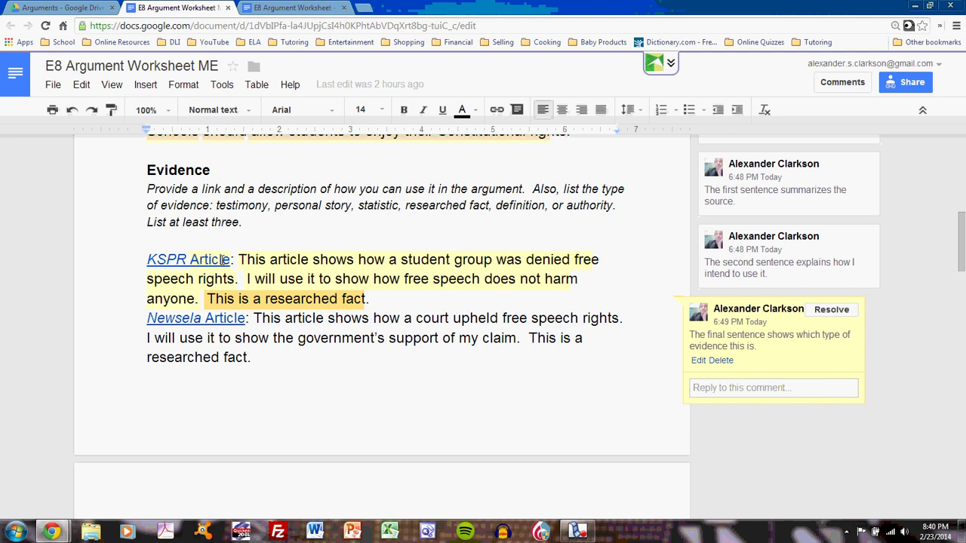
{"action": "left_click", "coordinate": [186, 259]}
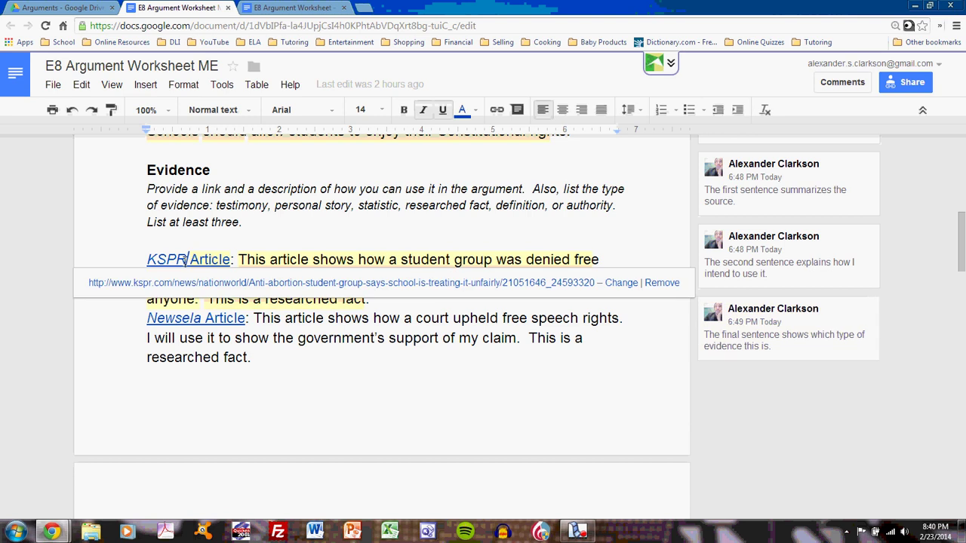
{"action": "left_click", "coordinate": [281, 260]}
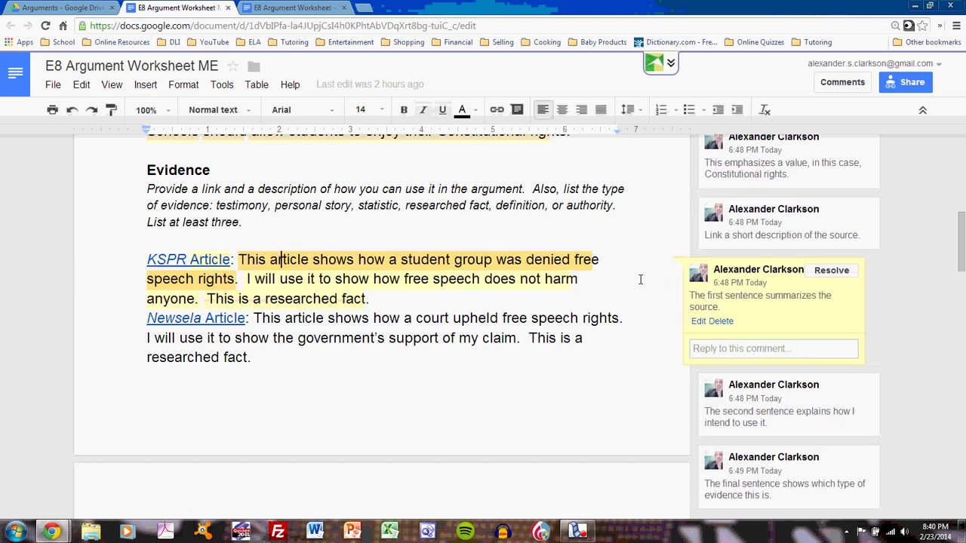
{"action": "left_click", "coordinate": [640, 280]}
Scroll the model example to its Opposing Claim, Opposing Warrant and Counter Claim answers
{"action": "scroll", "coordinate": [640, 279], "scroll_direction": "down", "scroll_amount": 3}
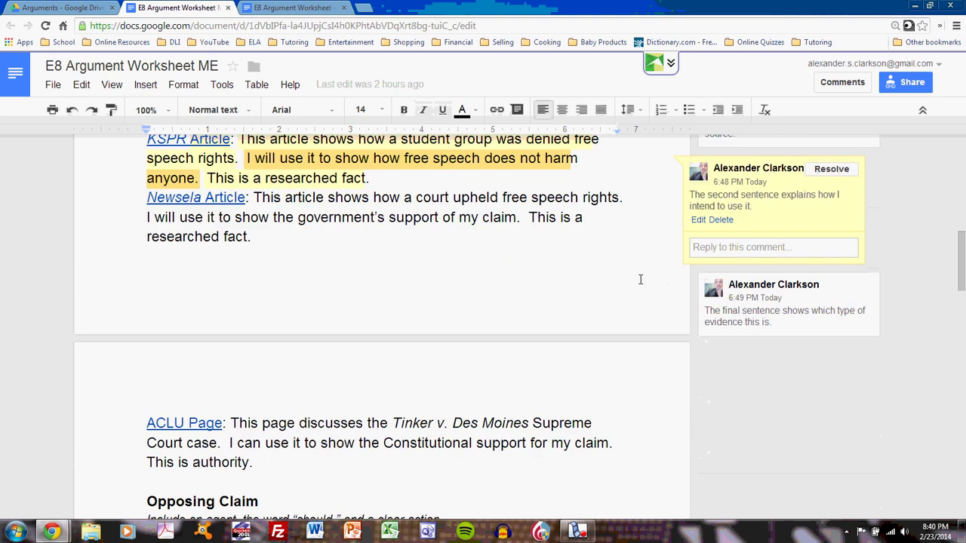
{"action": "scroll", "coordinate": [640, 279], "scroll_direction": "down", "scroll_amount": 3}
{"action": "scroll", "coordinate": [640, 279], "scroll_direction": "down", "scroll_amount": 2}
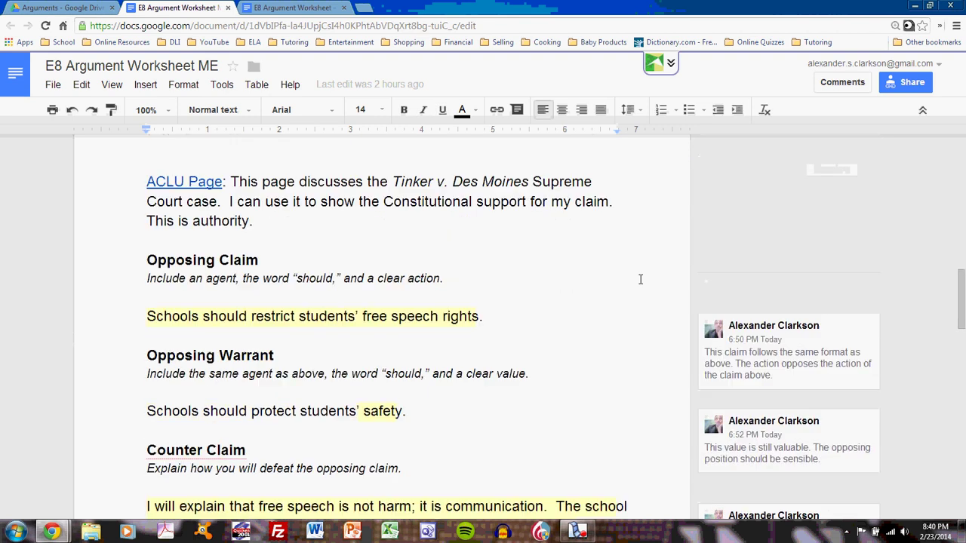
{"action": "scroll", "coordinate": [640, 279], "scroll_direction": "up", "scroll_amount": 3}
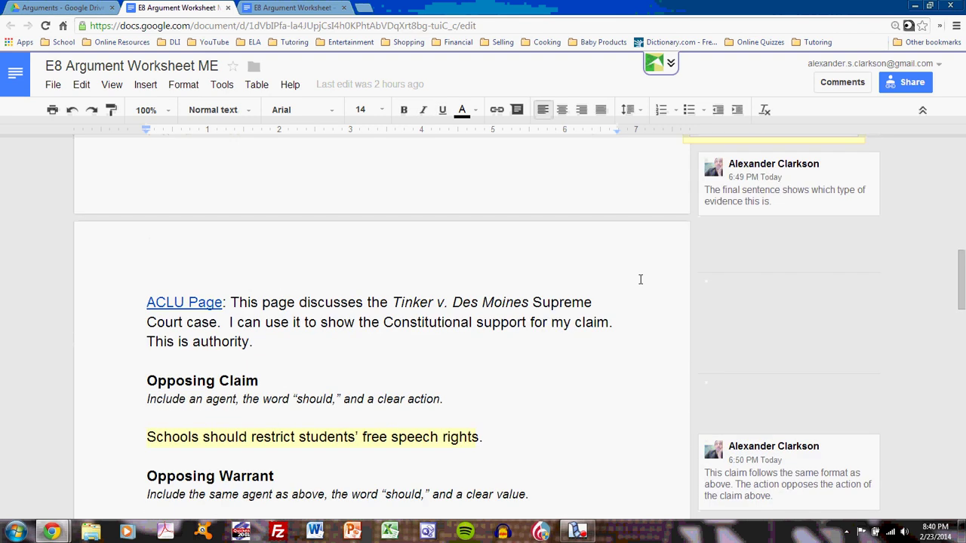
{"action": "scroll", "coordinate": [640, 280], "scroll_direction": "up", "scroll_amount": 1}
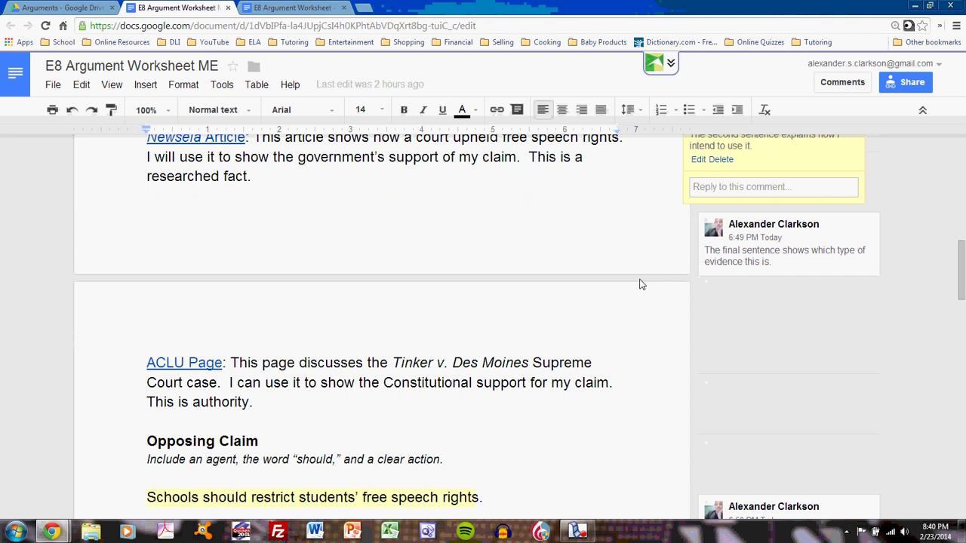
{"action": "scroll", "coordinate": [639, 285], "scroll_direction": "down", "scroll_amount": 4}
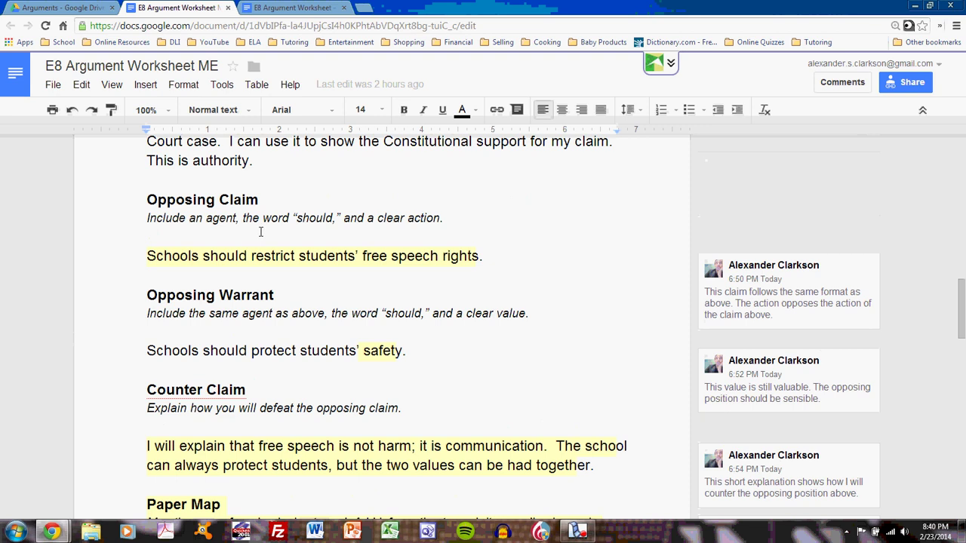
{"action": "left_click", "coordinate": [182, 258]}
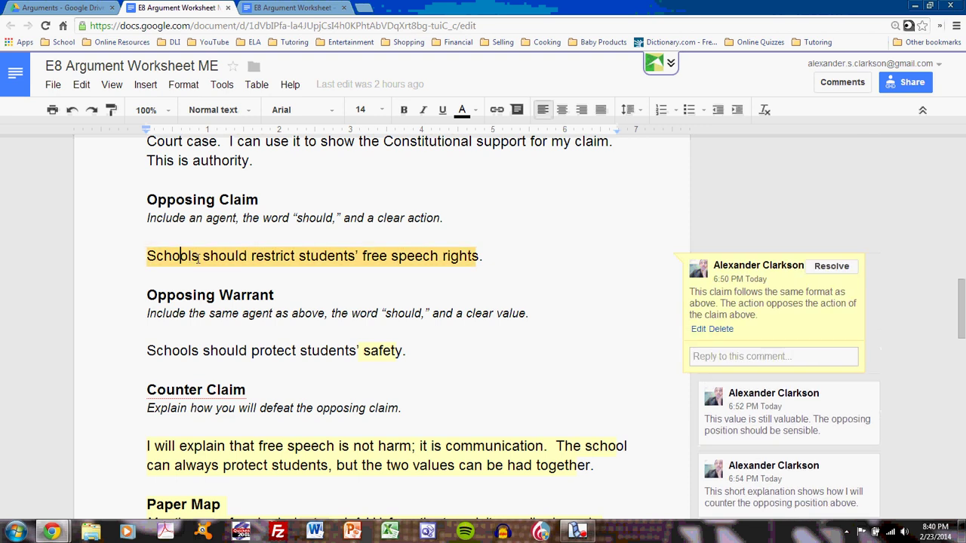
{"action": "left_click", "coordinate": [219, 257]}
{"action": "left_click", "coordinate": [273, 257]}
{"action": "left_click", "coordinate": [172, 353]}
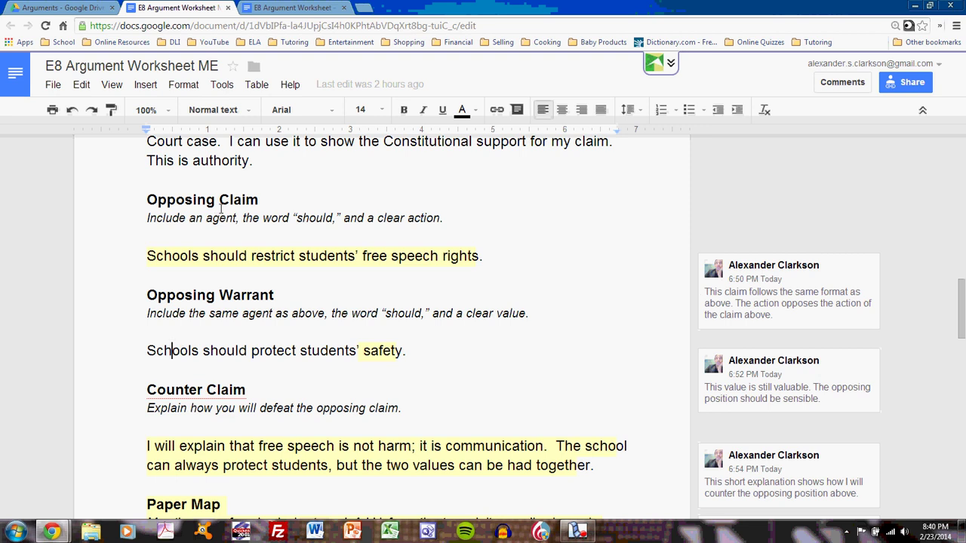
{"action": "left_click", "coordinate": [246, 295]}
{"action": "key", "text": "Up"}
{"action": "key", "text": "Up"}
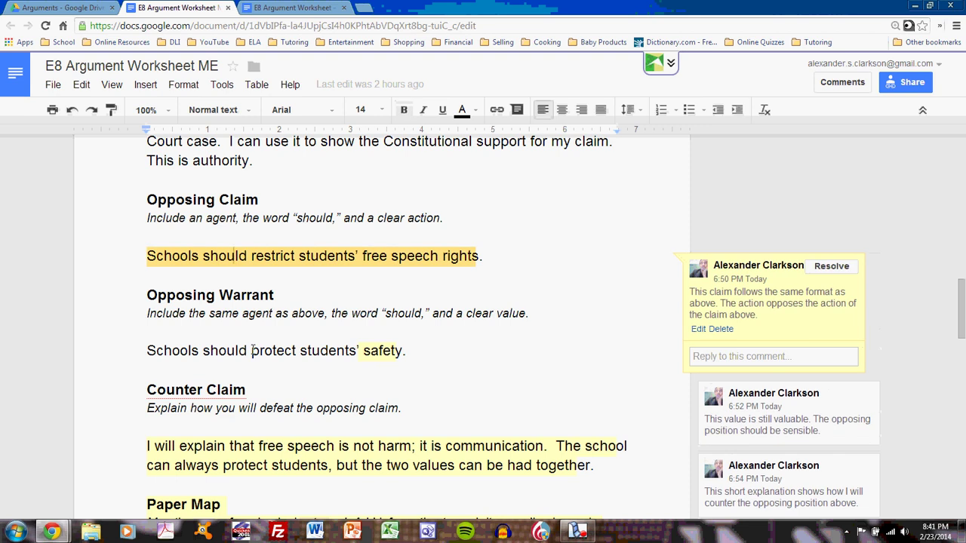
{"action": "left_click", "coordinate": [250, 349]}
Place the caret below the Counter Claim instructions in the model example
{"action": "scroll", "coordinate": [251, 350], "scroll_direction": "down", "scroll_amount": 3}
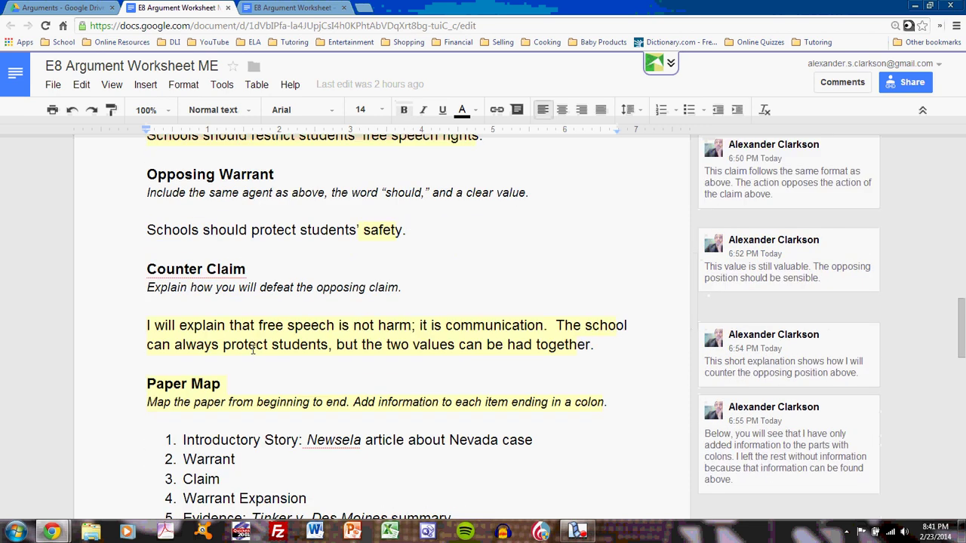
{"action": "left_click", "coordinate": [441, 301]}
{"action": "scroll", "coordinate": [420, 292], "scroll_direction": "up", "scroll_amount": 1}
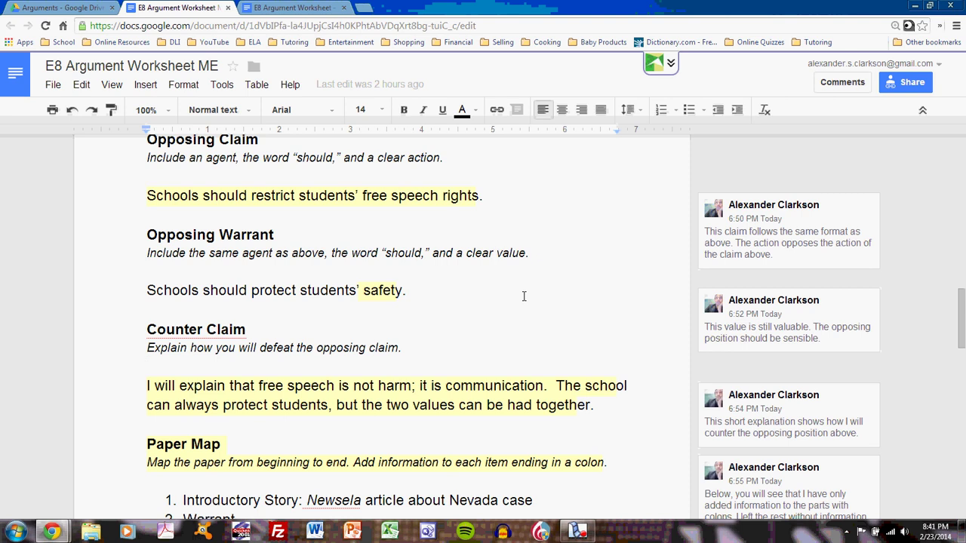
Bring up the blank E8 Argument Worksheet at its empty ten-item Paper Map outline
{"action": "scroll", "coordinate": [524, 295], "scroll_direction": "down", "scroll_amount": 1}
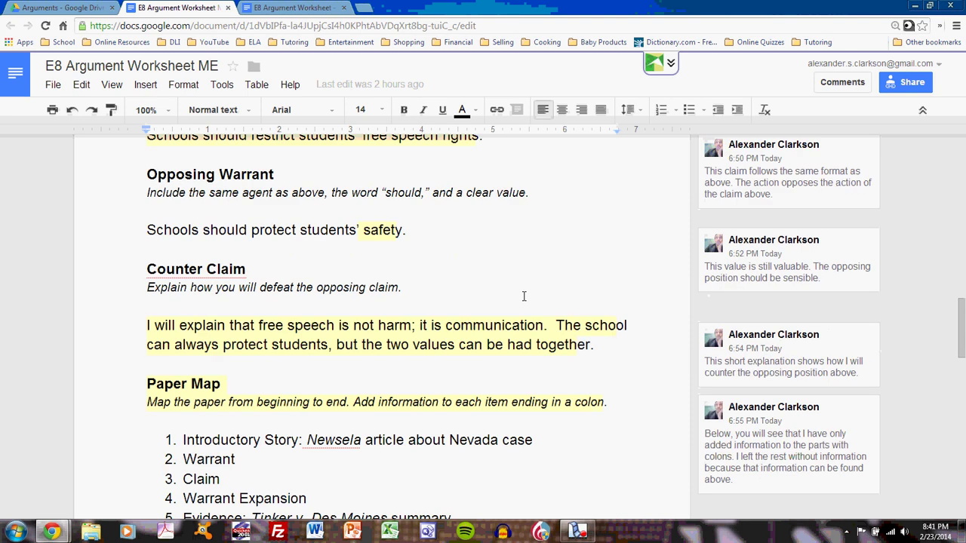
{"action": "scroll", "coordinate": [523, 296], "scroll_direction": "down", "scroll_amount": 2}
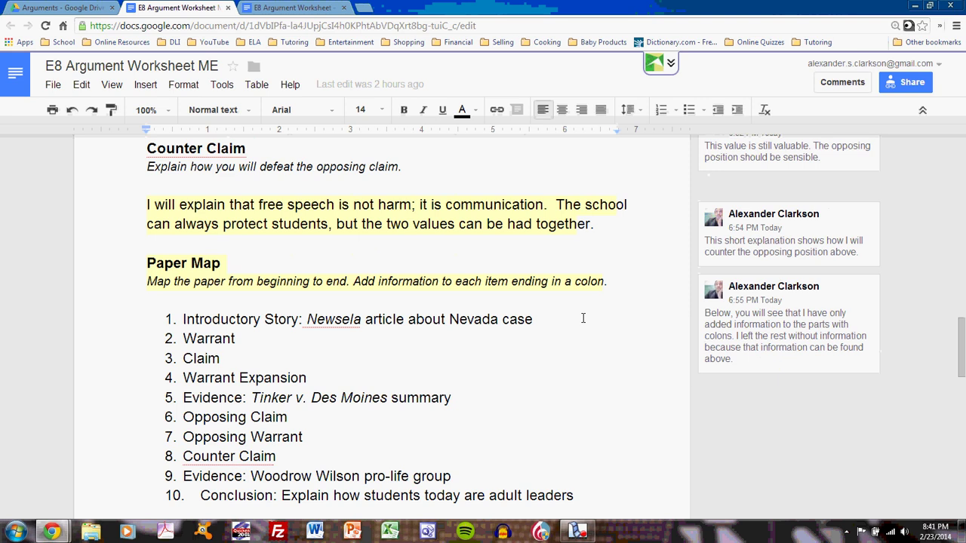
{"action": "left_click", "coordinate": [294, 8]}
{"action": "scroll", "coordinate": [490, 322], "scroll_direction": "down", "scroll_amount": 8}
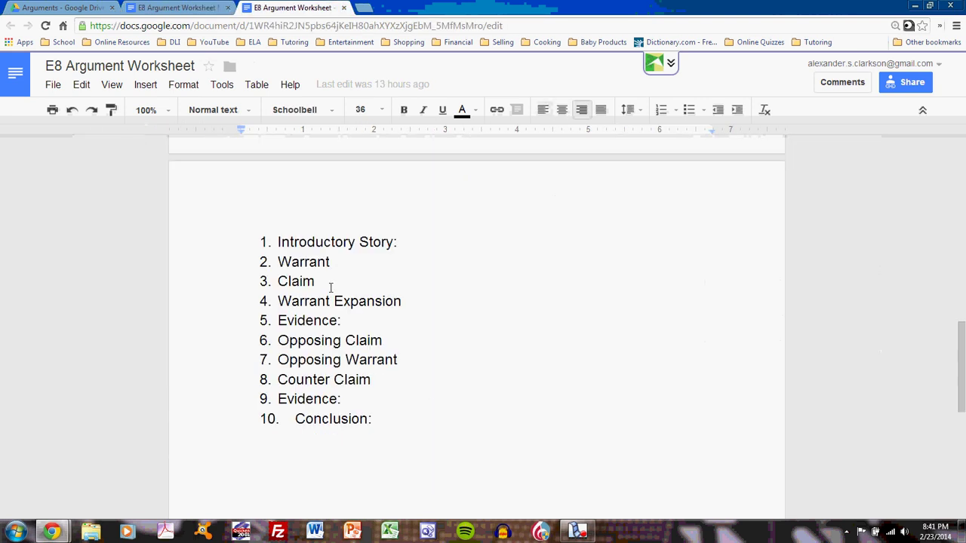
Point out the empty Introductory Story and Conclusion items, then return to the 'E8 Argument Worksheet ME' model
{"action": "left_click", "coordinate": [361, 243]}
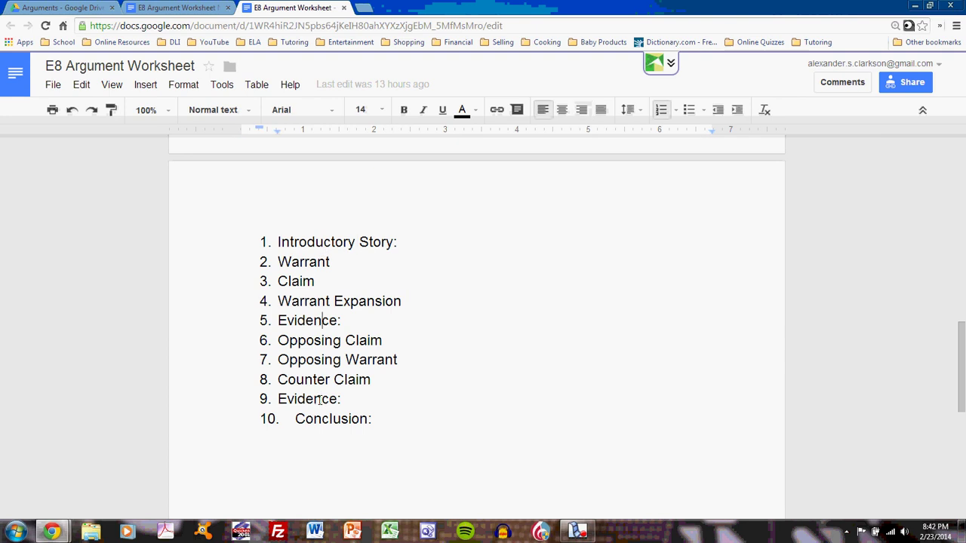
{"action": "left_click", "coordinate": [341, 419]}
{"action": "left_click", "coordinate": [177, 8]}
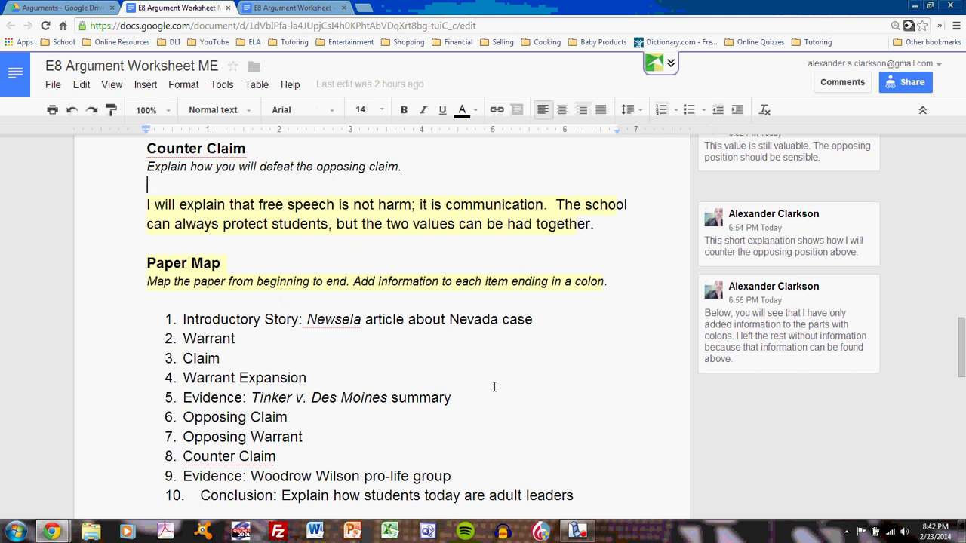
{"action": "left_click", "coordinate": [469, 320]}
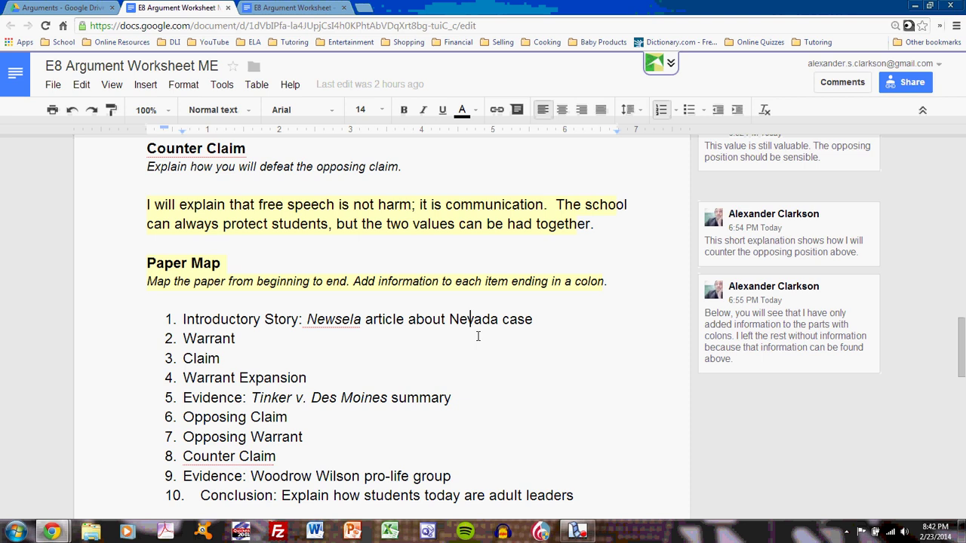
{"action": "left_click", "coordinate": [316, 400]}
{"action": "scroll", "coordinate": [419, 397], "scroll_direction": "down", "scroll_amount": 1}
{"action": "left_click", "coordinate": [386, 416]}
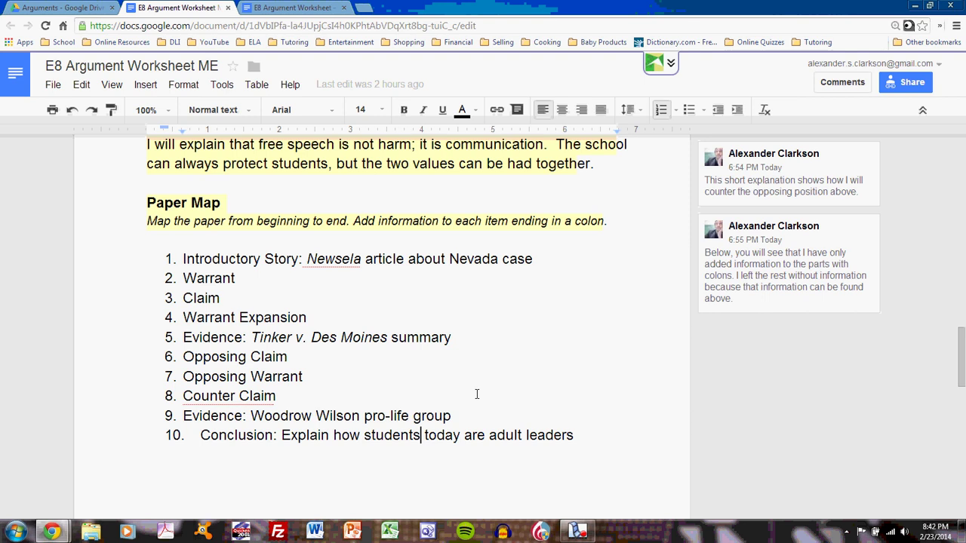
{"action": "scroll", "coordinate": [538, 412], "scroll_direction": "down", "scroll_amount": 2}
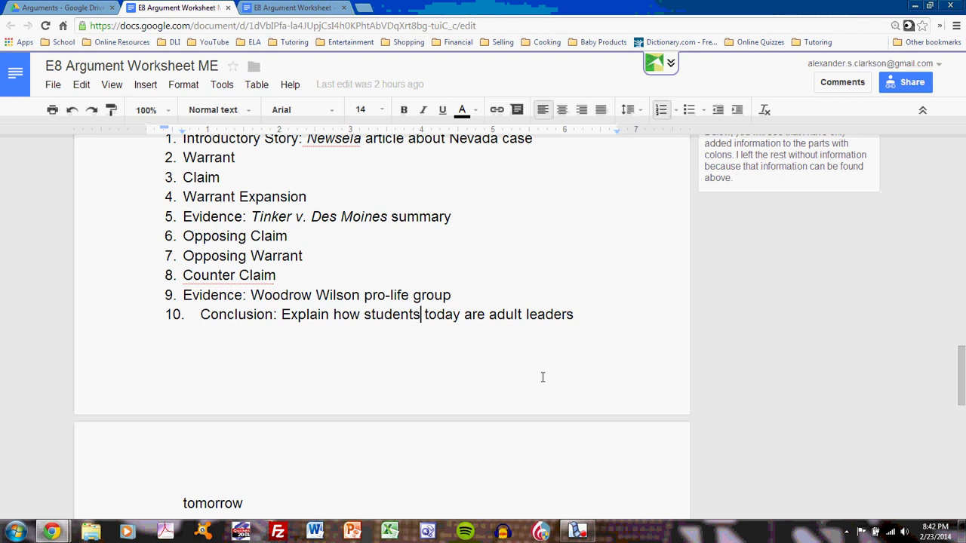
{"action": "scroll", "coordinate": [542, 377], "scroll_direction": "up", "scroll_amount": 1}
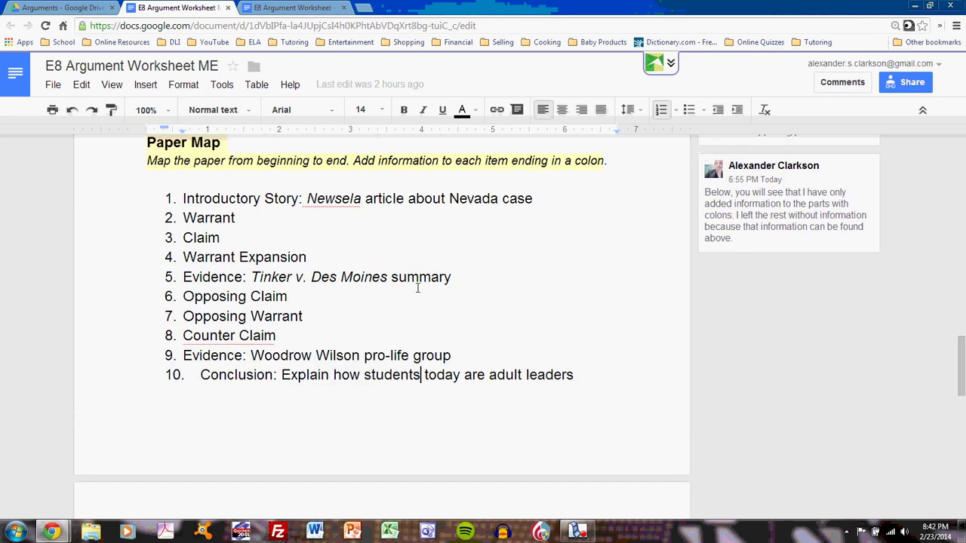
{"action": "scroll", "coordinate": [528, 294], "scroll_direction": "up", "scroll_amount": 5}
{"action": "scroll", "coordinate": [512, 308], "scroll_direction": "down", "scroll_amount": 3}
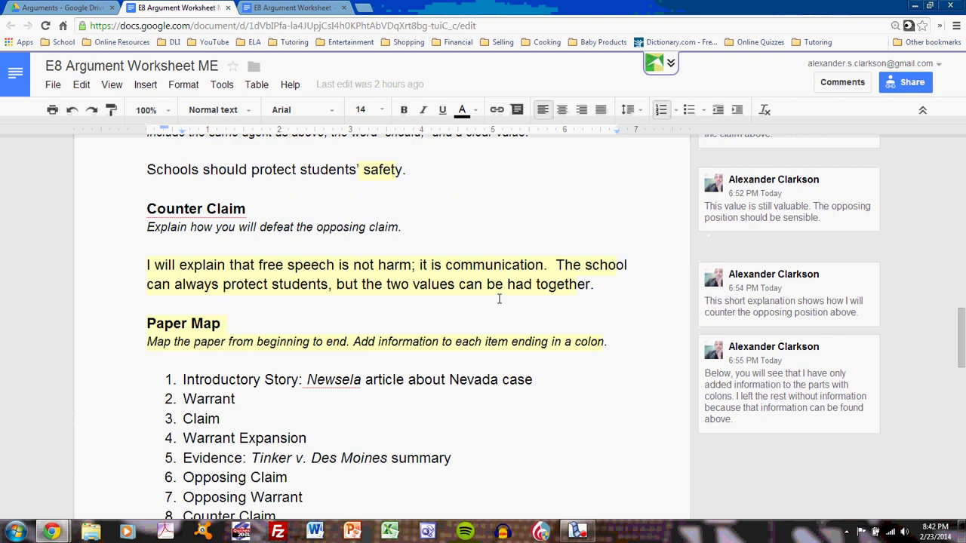
{"action": "scroll", "coordinate": [501, 298], "scroll_direction": "up", "scroll_amount": 10}
{"action": "scroll", "coordinate": [498, 298], "scroll_direction": "up", "scroll_amount": 5}
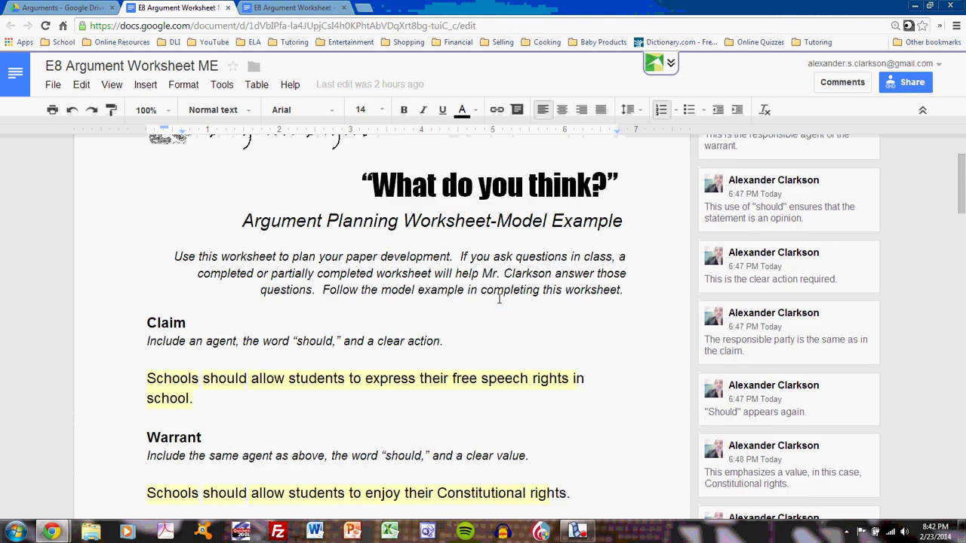
{"action": "scroll", "coordinate": [499, 298], "scroll_direction": "down", "scroll_amount": 6}
{"action": "scroll", "coordinate": [499, 298], "scroll_direction": "down", "scroll_amount": 5}
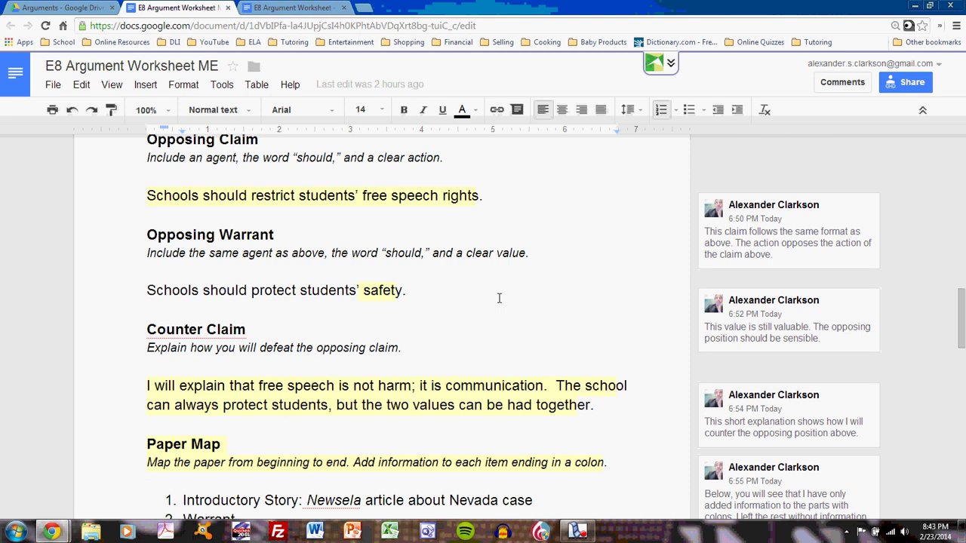
{"action": "scroll", "coordinate": [499, 298], "scroll_direction": "down", "scroll_amount": 3}
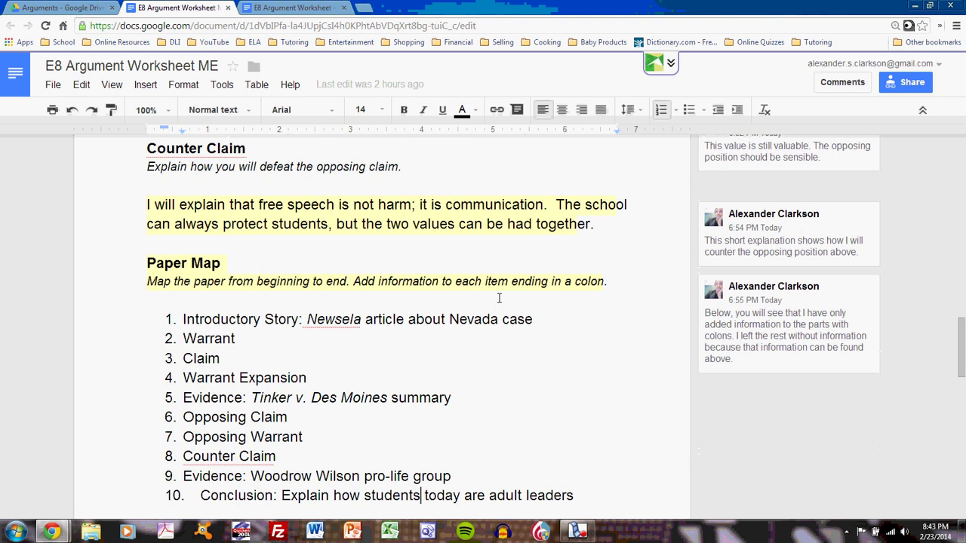
{"action": "scroll", "coordinate": [499, 298], "scroll_direction": "down", "scroll_amount": 1}
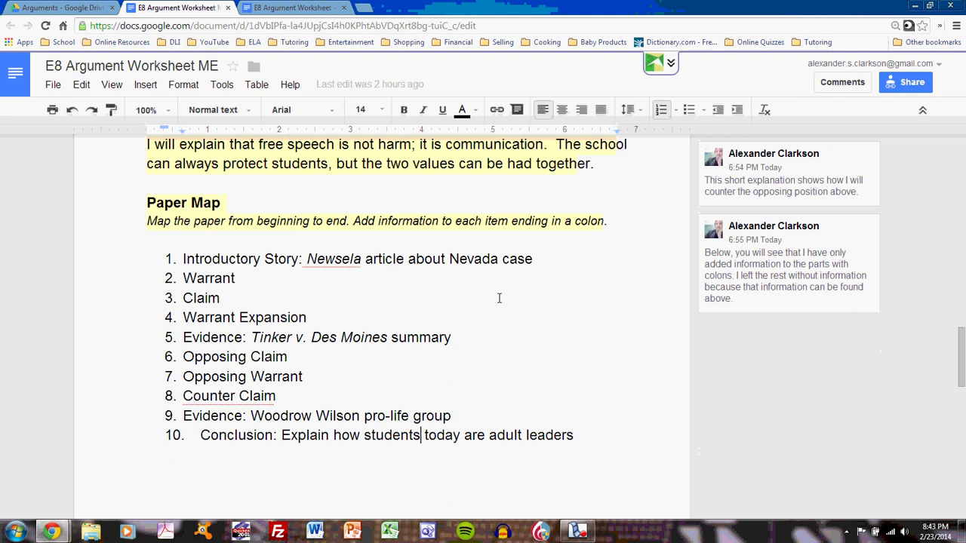